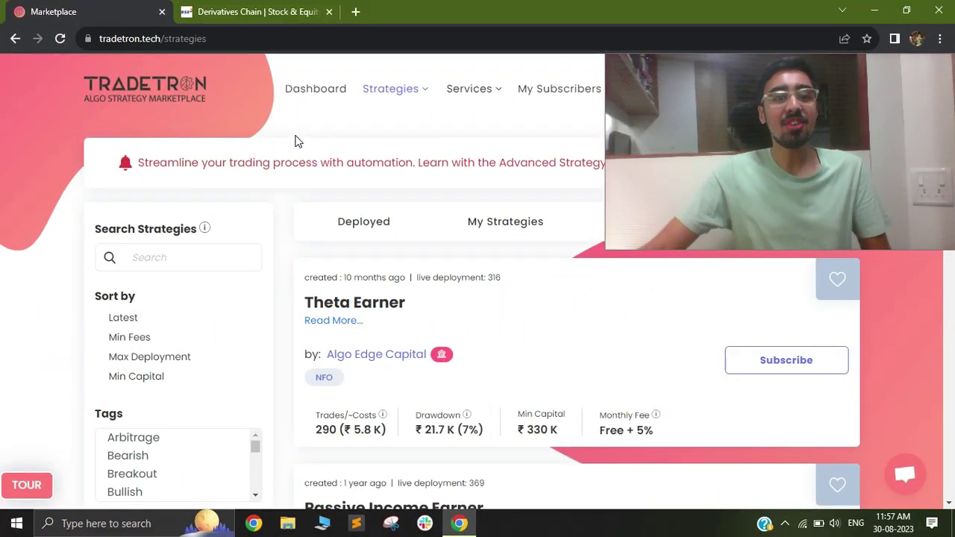
- Show the BSE SENSEX option chain and list its expiry dates from 01 Sep 2023
left_click(252, 9)
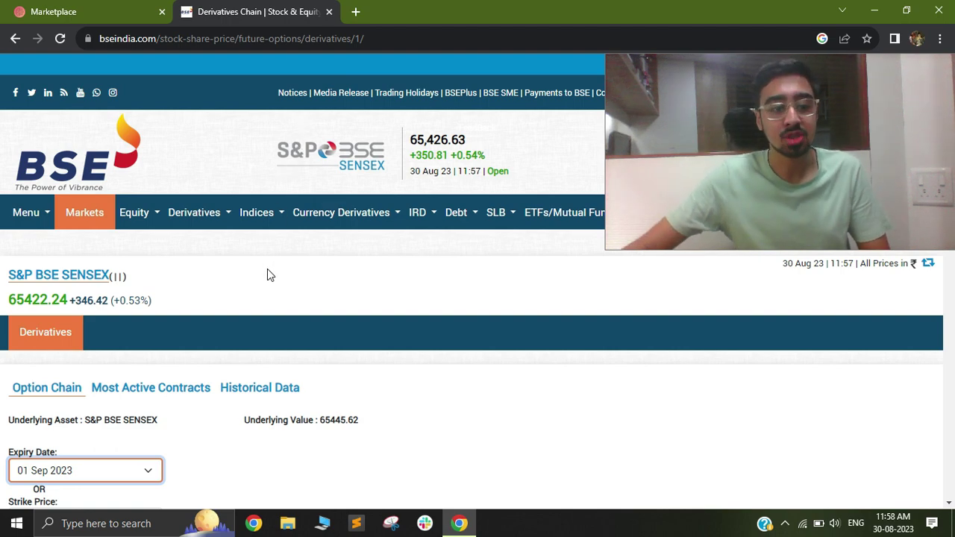
scroll(119, 321, "down", 2)
left_click(122, 326)
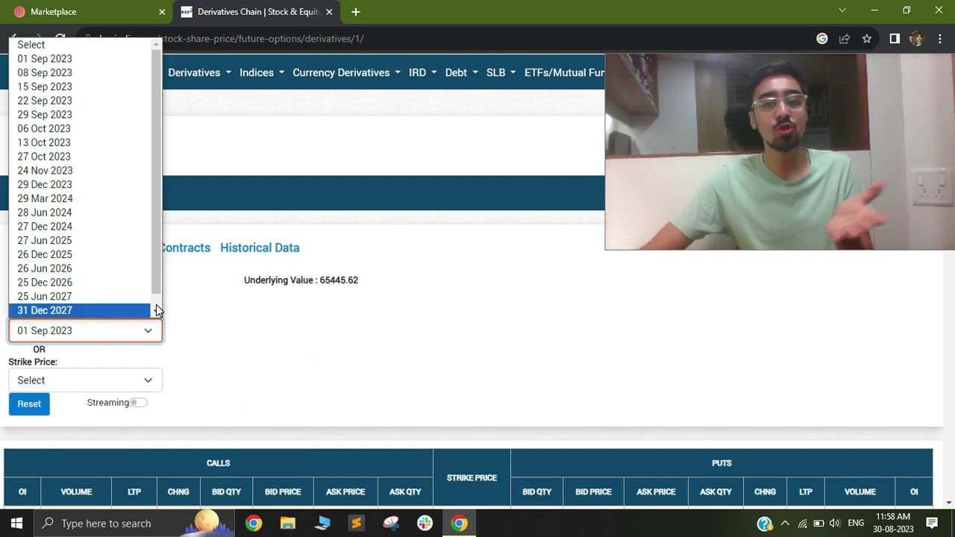
scroll(123, 282, "down", 1)
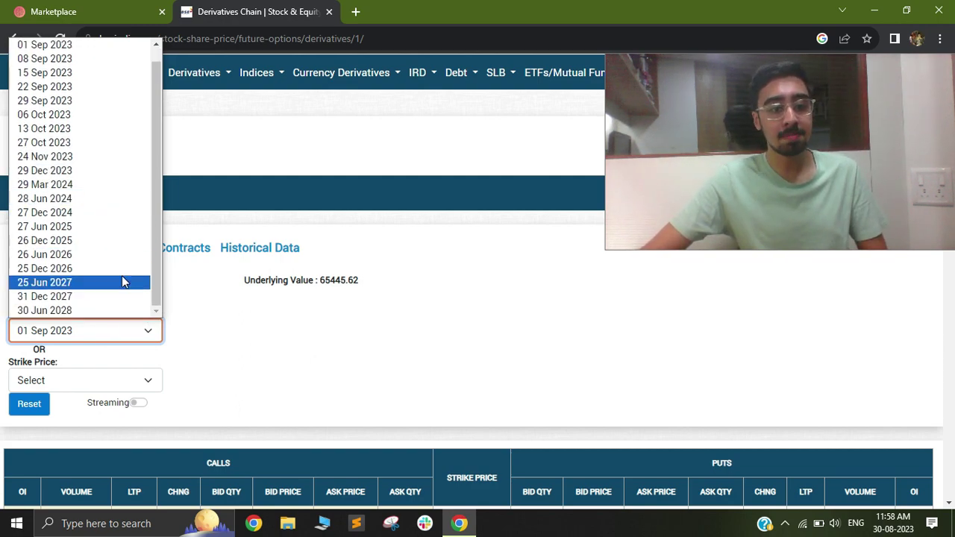
- Keep the 01 Sep 2023 expiry and review strikes up to about 66,400
left_click(233, 323)
scroll(232, 343, "down", 1)
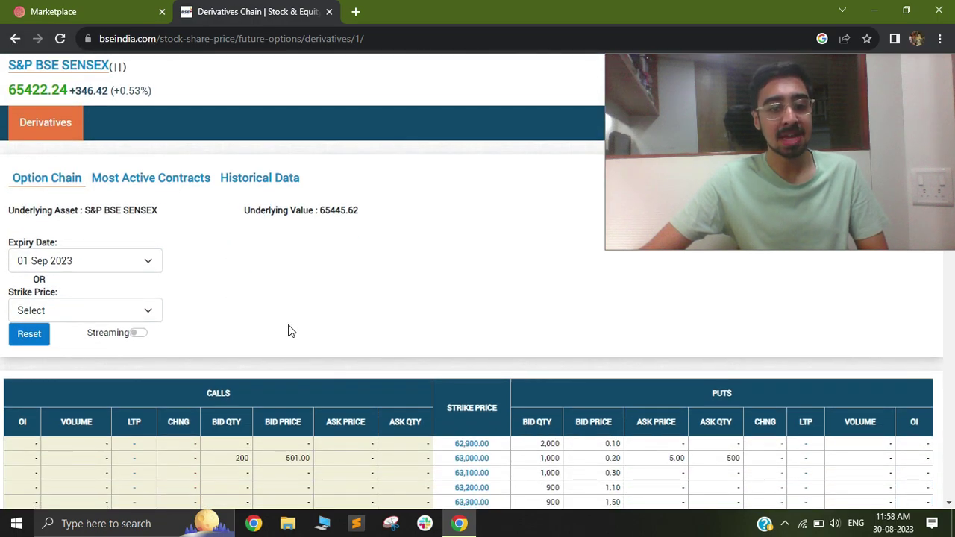
scroll(326, 364, "down", 2)
scroll(475, 351, "down", 3)
scroll(481, 354, "down", 2)
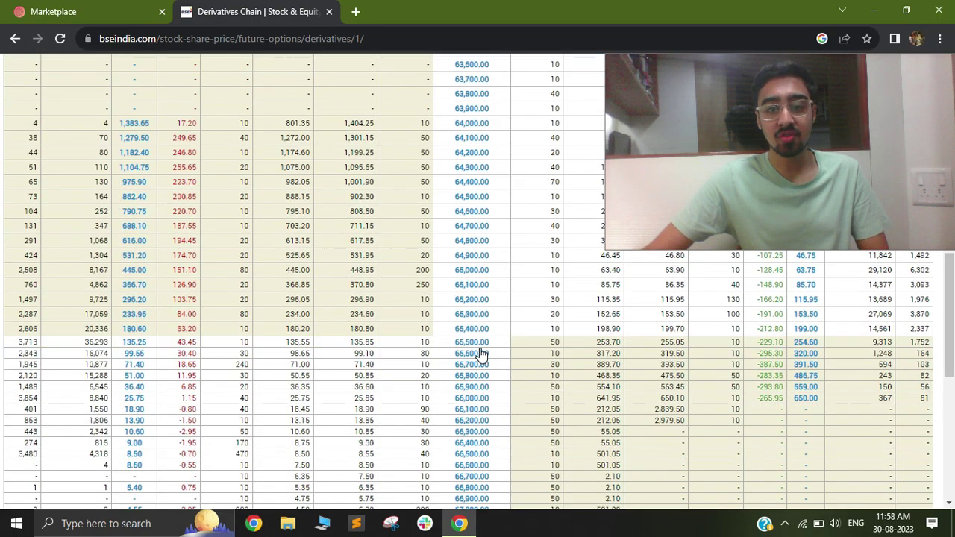
scroll(481, 354, "down", 2)
scroll(478, 360, "up", 2)
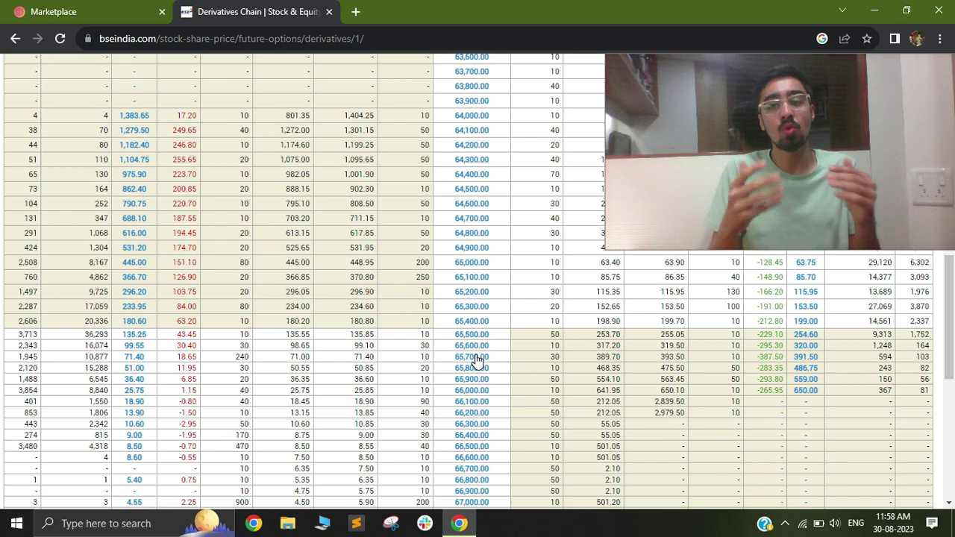
scroll(476, 361, "up", 1)
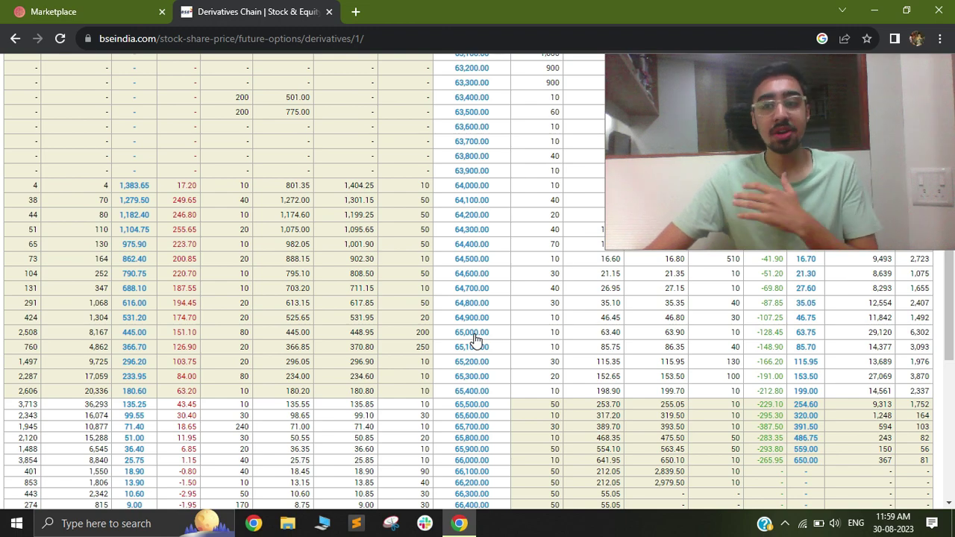
scroll(476, 339, "up", 1)
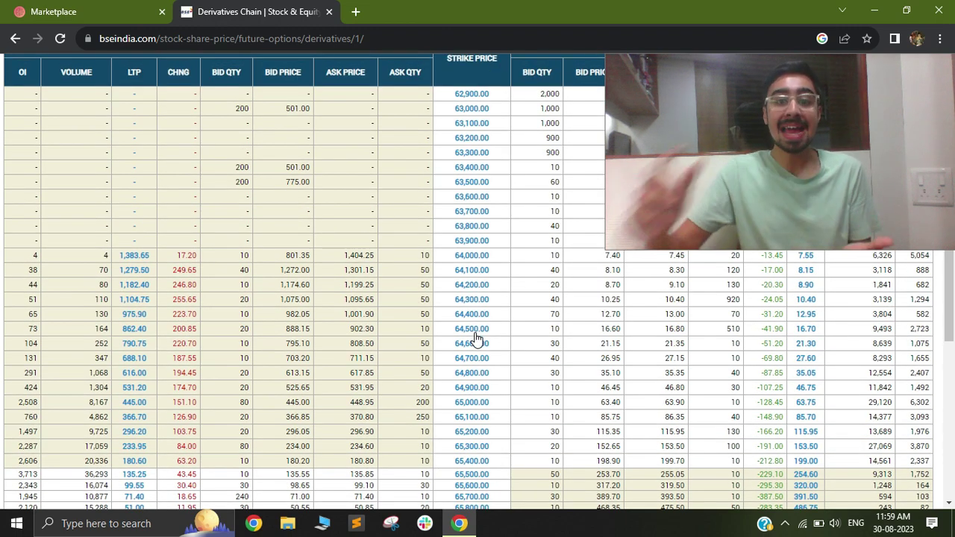
scroll(511, 302, "up", 4)
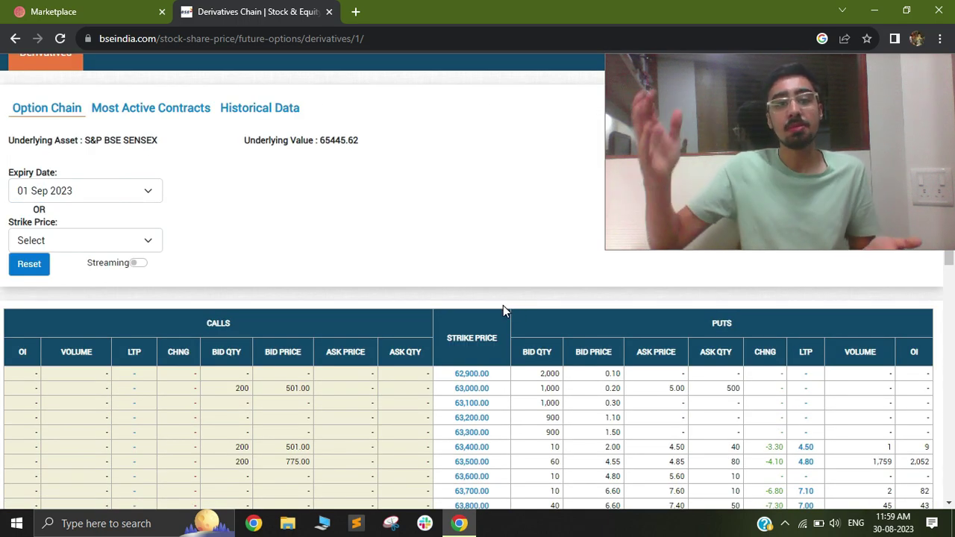
scroll(414, 308, "up", 2)
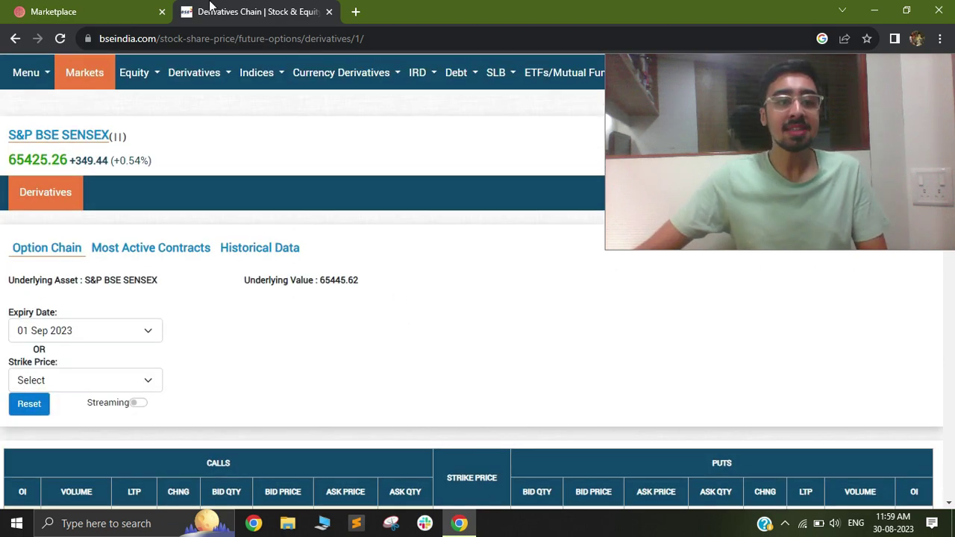
- Open the Sensex derivatives strategy from My Strategies for editing, showing its Entry section
left_click(119, 9)
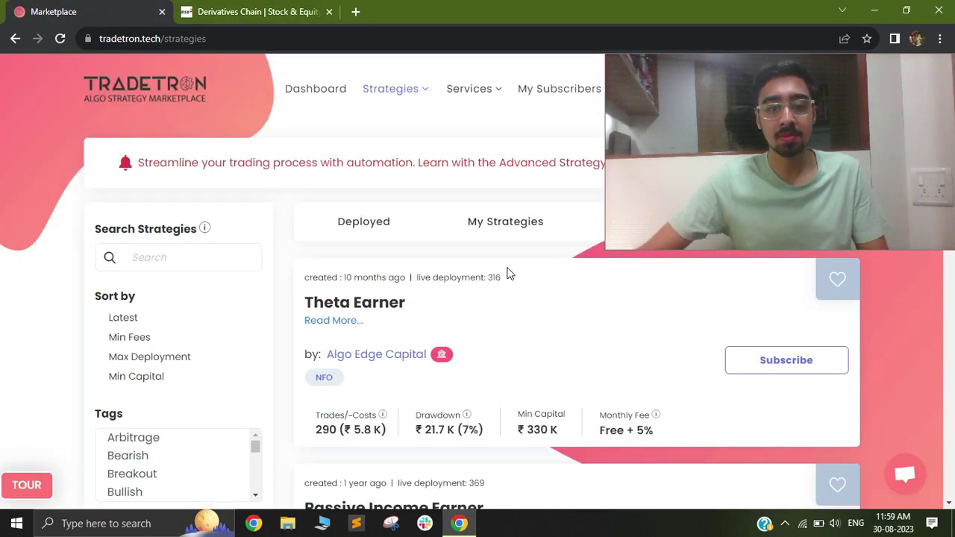
left_click(505, 226)
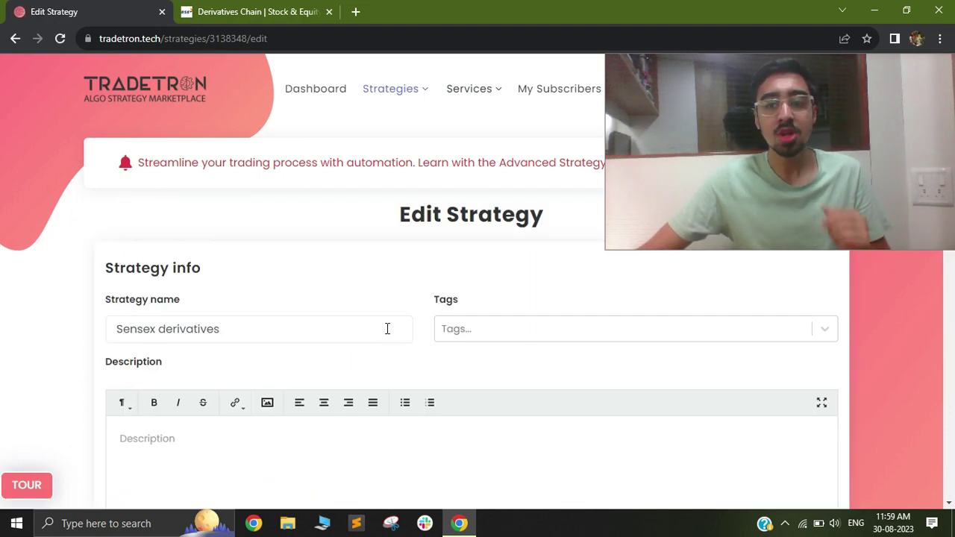
scroll(403, 300, "down", 2)
scroll(311, 341, "down", 1)
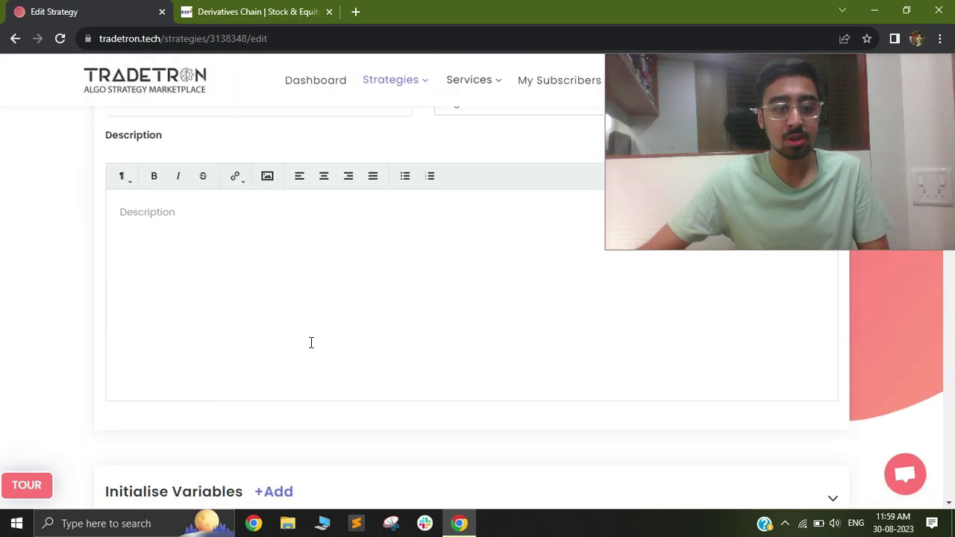
scroll(309, 345, "down", 2)
scroll(276, 367, "down", 2)
scroll(189, 239, "down", 4)
scroll(189, 239, "up", 1)
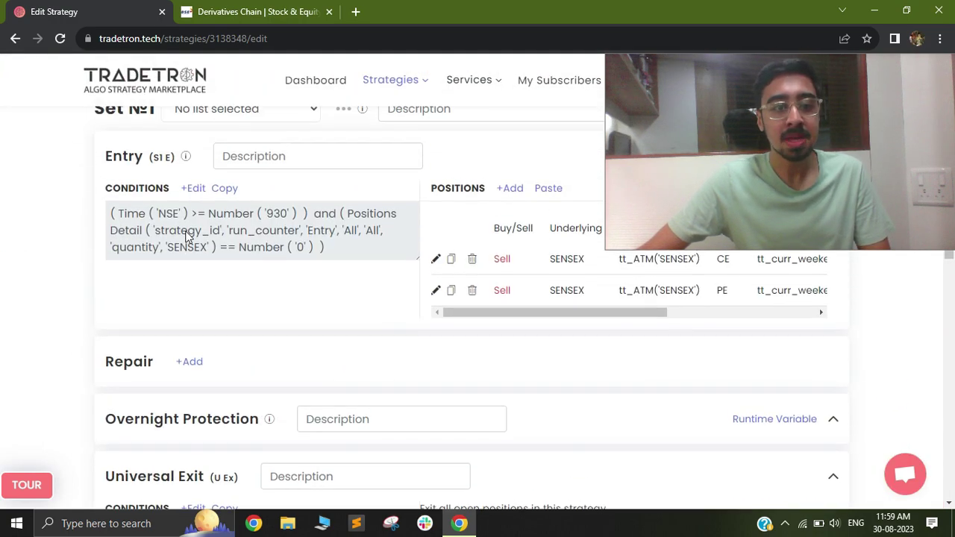
- Add a third entry condition that uses the LTP keyword
left_click(192, 189)
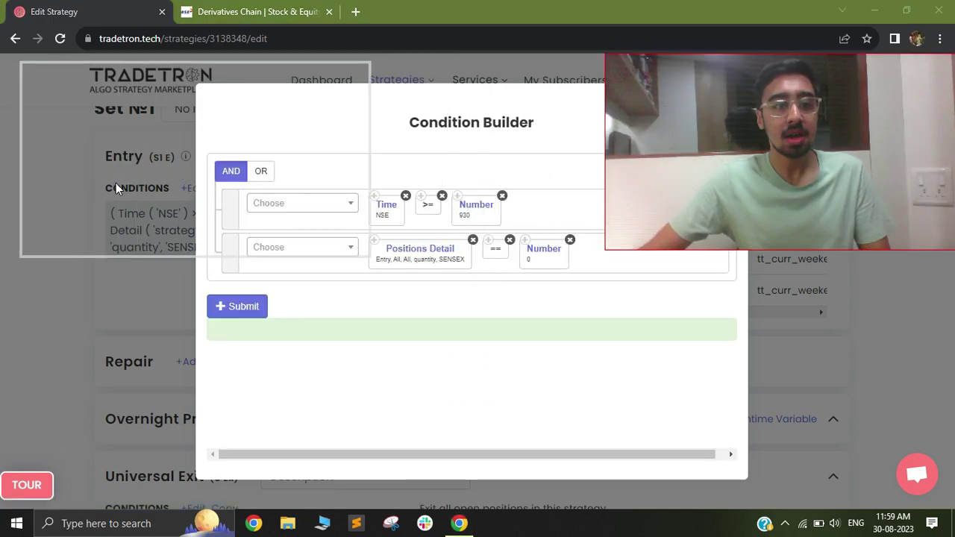
left_click_drag(709, 179, 91, 173)
left_click(646, 167)
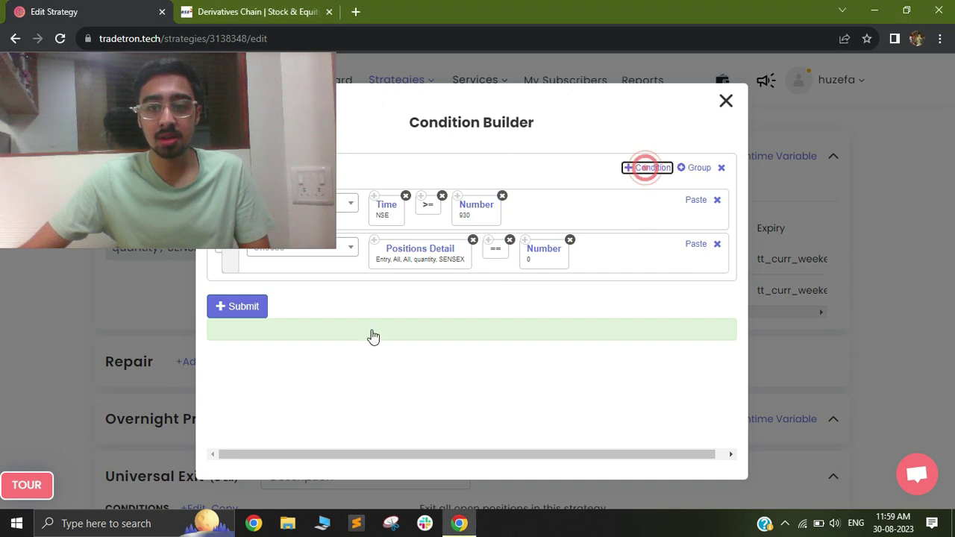
left_click(317, 297)
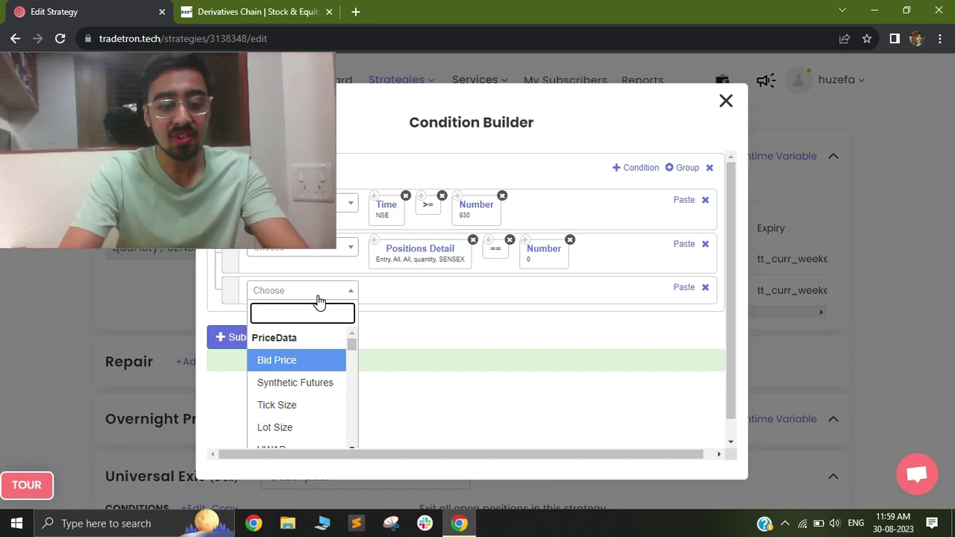
type("ltp")
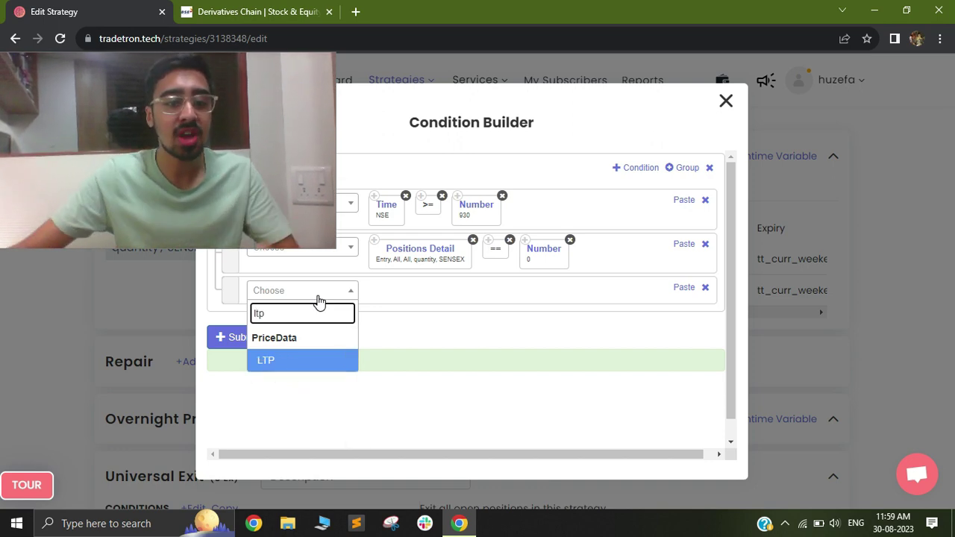
left_click(299, 366)
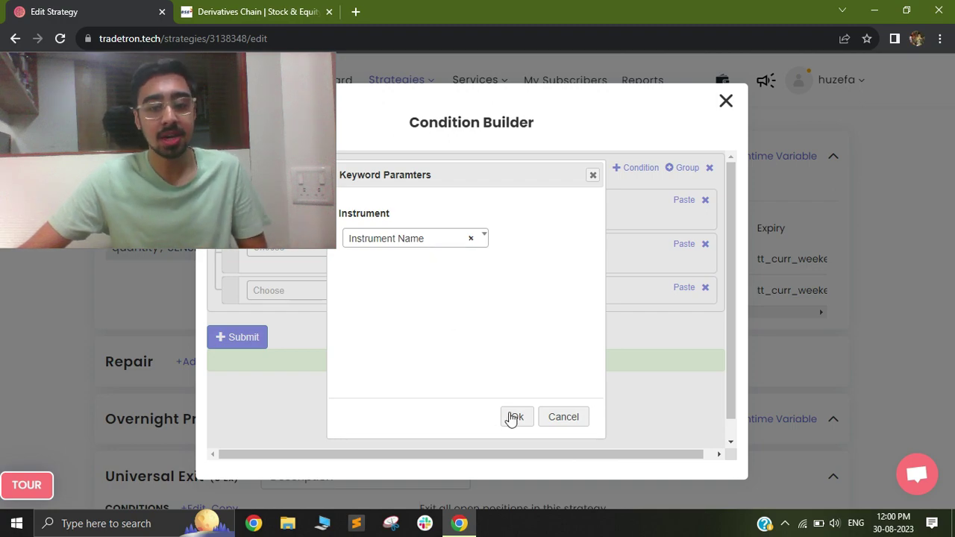
- Set the LTP instrument to the BFO segment with BFO - SENSEX as underlying
left_click(515, 417)
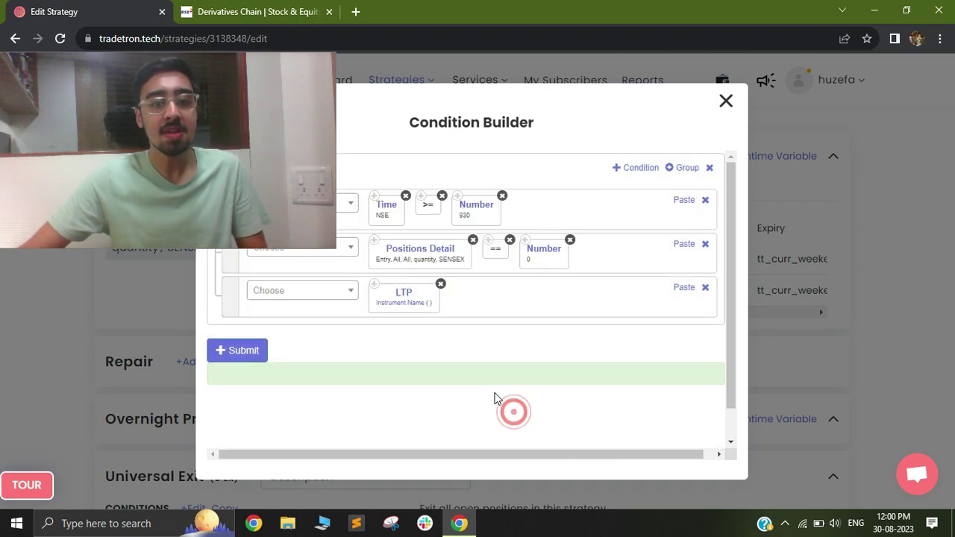
left_click(393, 308)
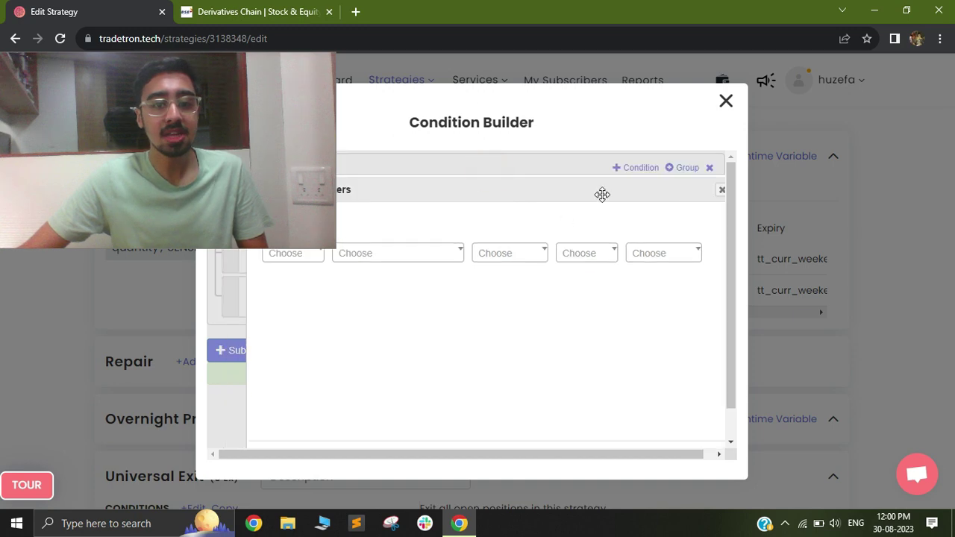
left_click(307, 257)
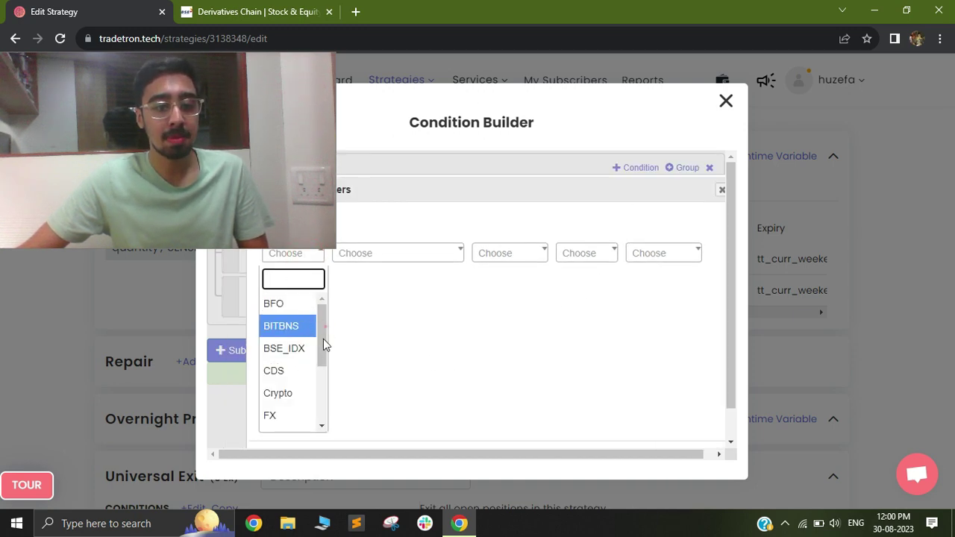
scroll(323, 340, "down", 1)
scroll(299, 313, "up", 1)
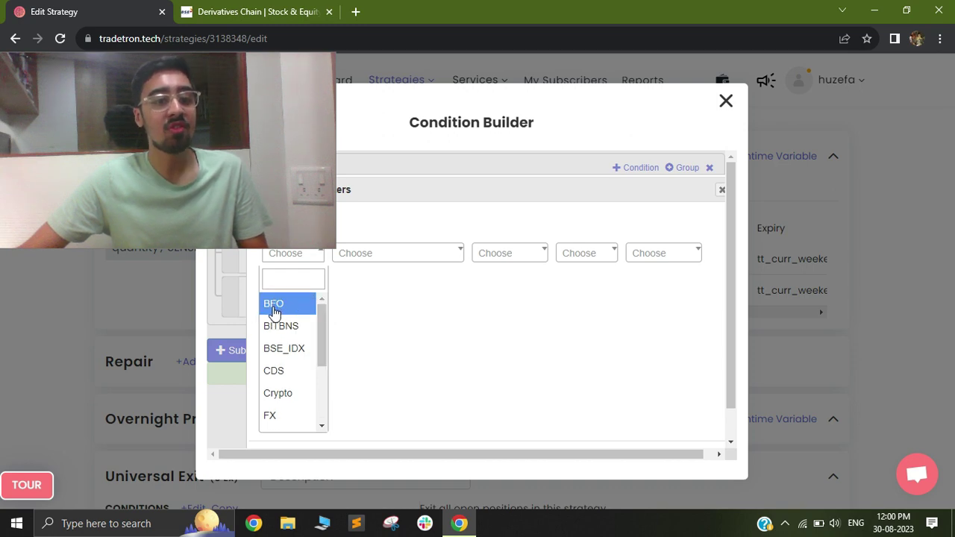
left_click(275, 312)
left_click(404, 258)
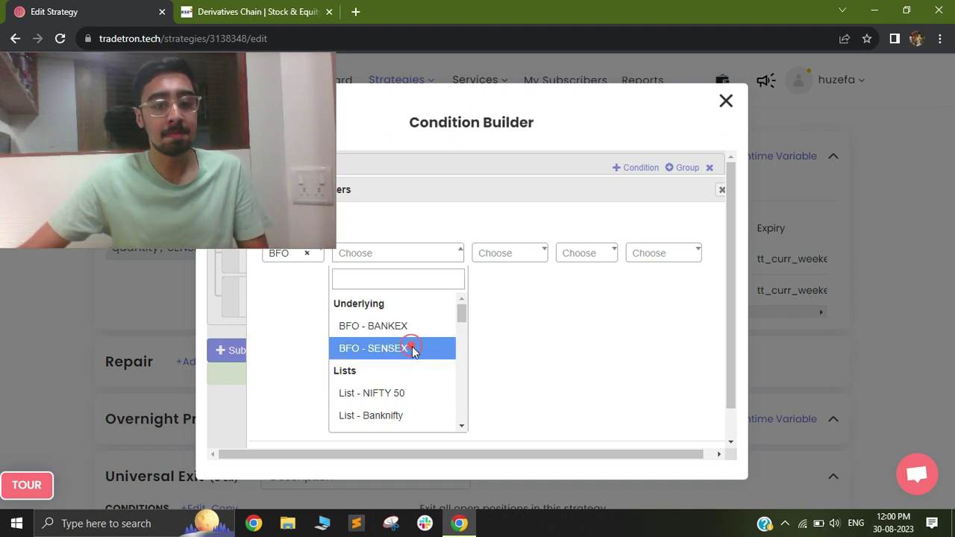
left_click(413, 348)
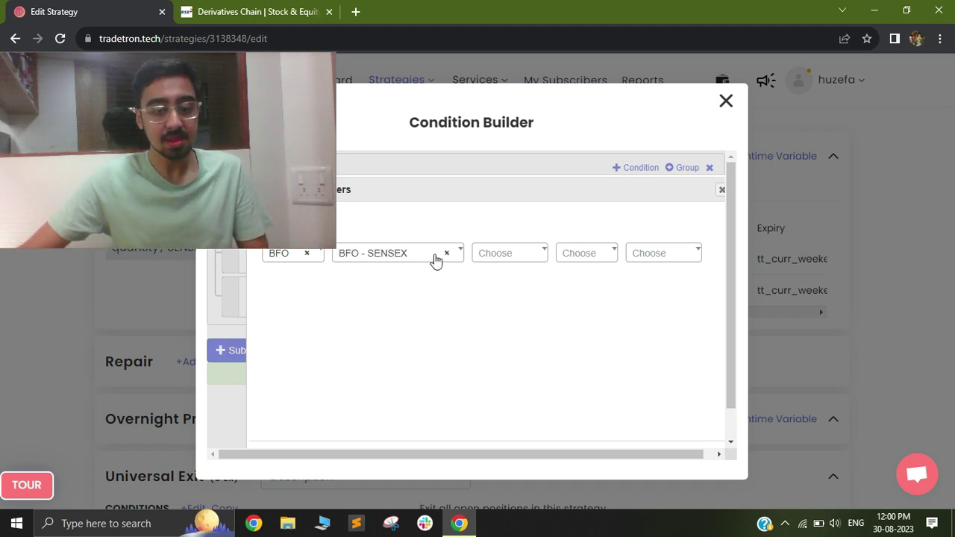
- Give the LTP instrument current week expiry, CE option and ATM strike, and confirm
left_click(498, 254)
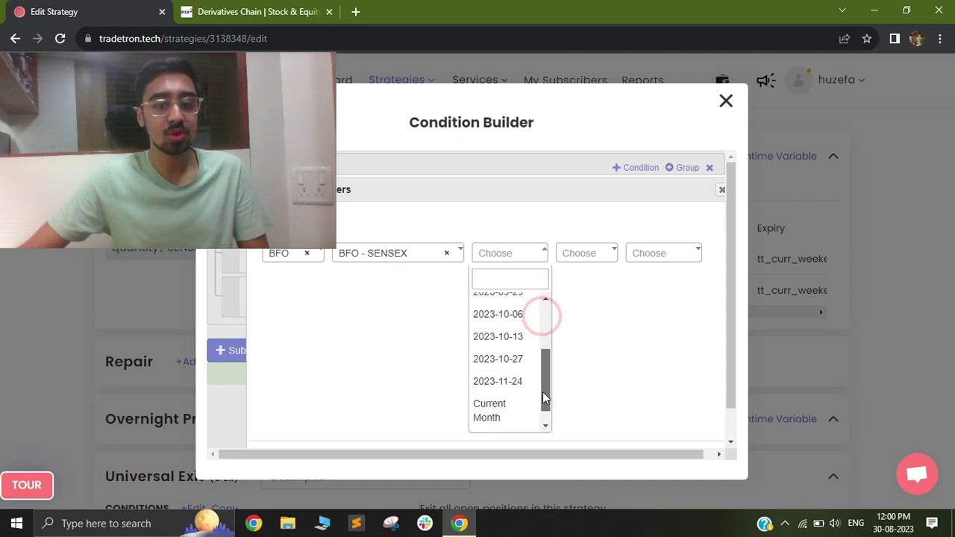
left_click_drag(543, 321, 541, 395)
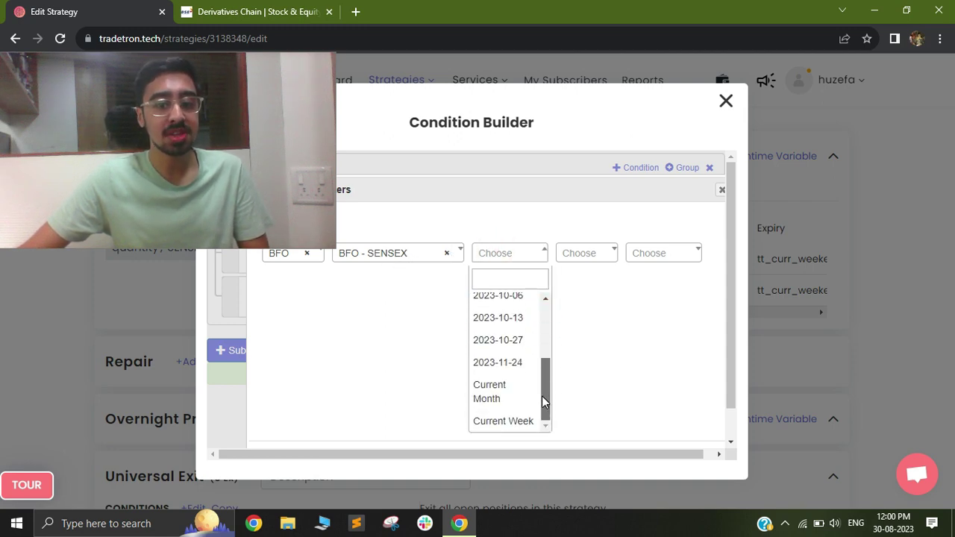
left_click(498, 422)
left_click(587, 257)
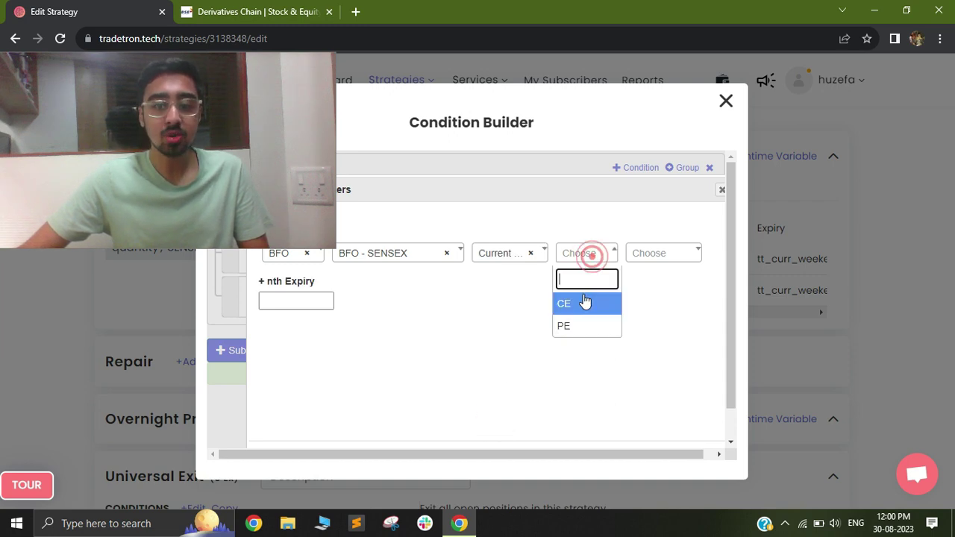
left_click(565, 307)
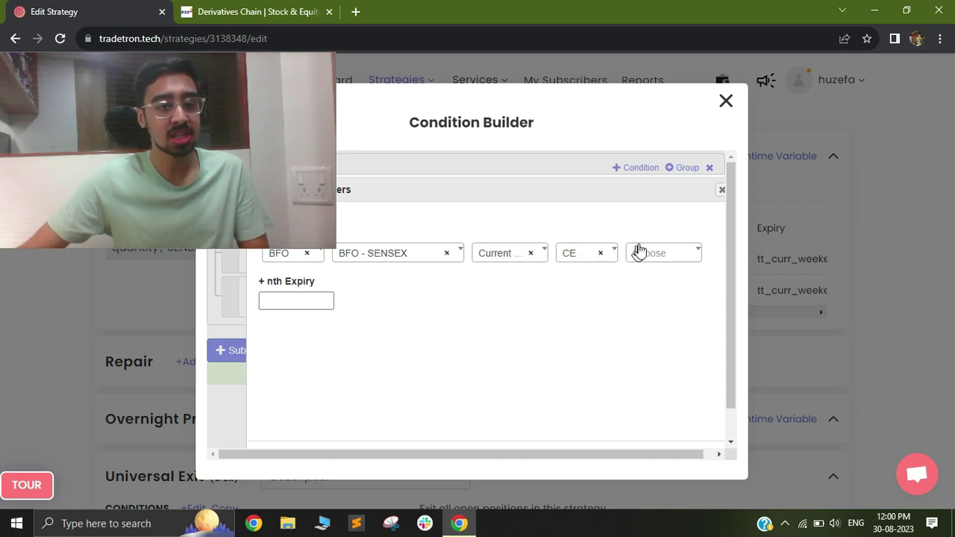
left_click(661, 257)
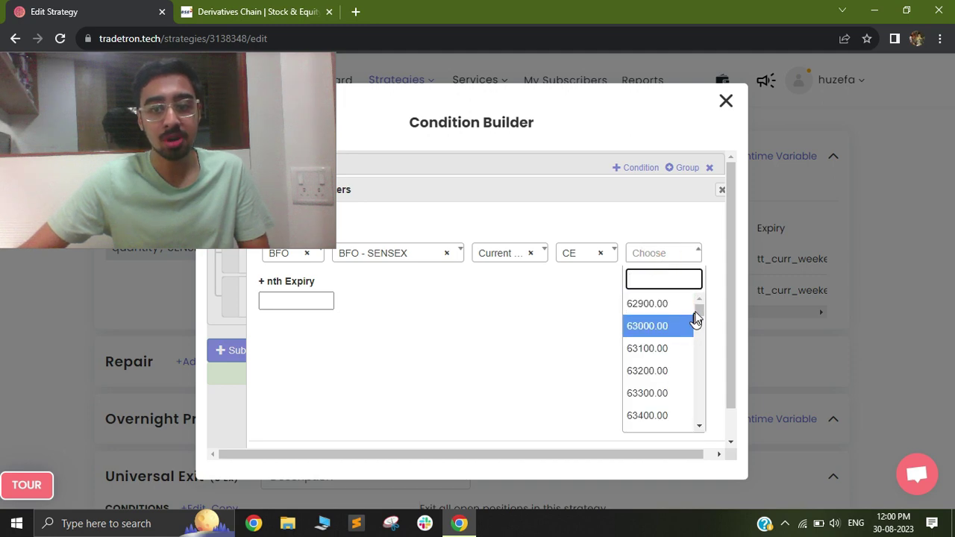
mouse_move(699, 313)
left_mouse_down()
mouse_move(694, 383)
mouse_move(707, 417)
left_mouse_up()
left_click_drag(701, 351, 699, 428)
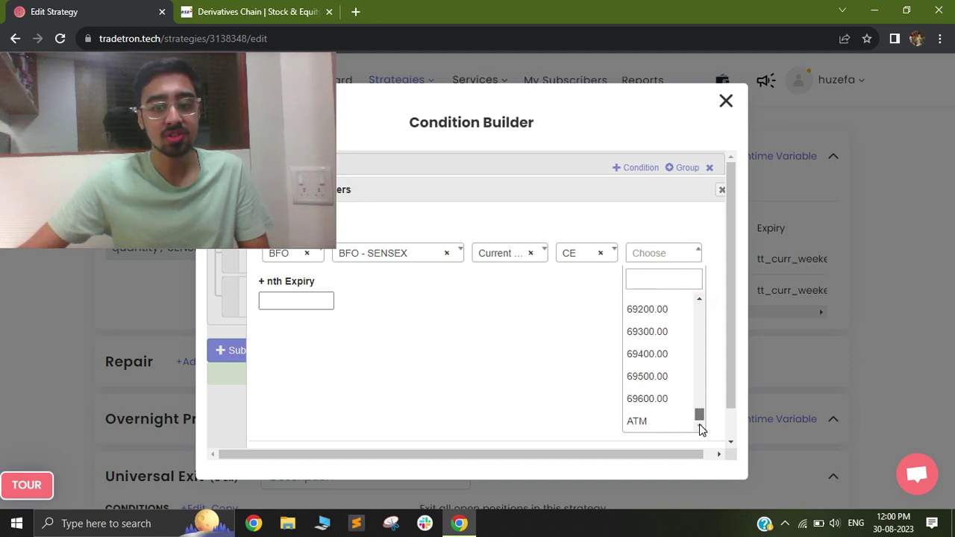
left_click(655, 428)
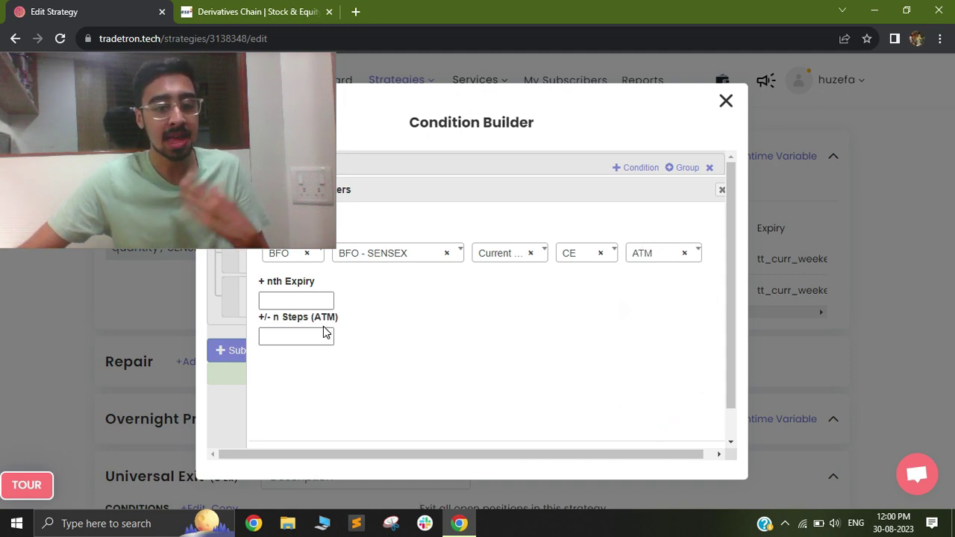
scroll(627, 358, "down", 1)
left_click(646, 426)
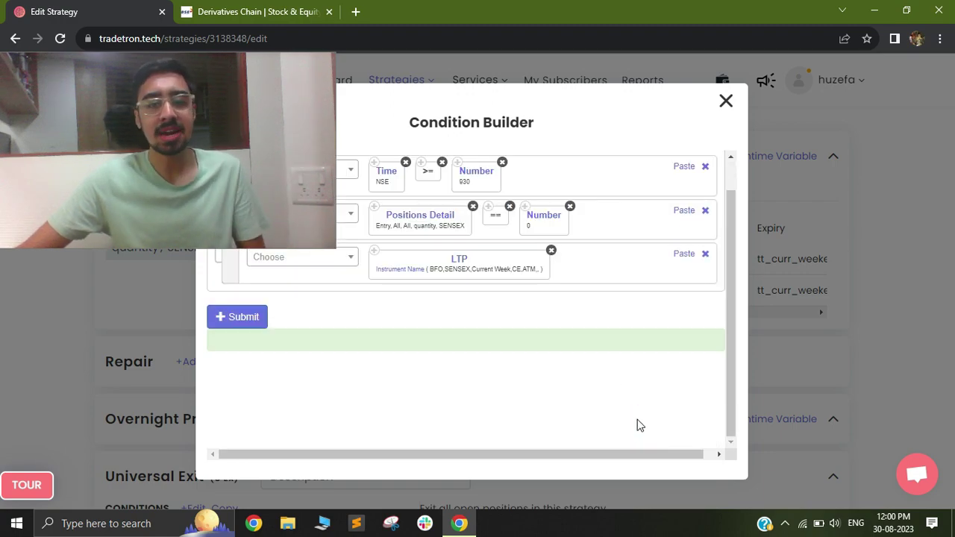
- Drop the LTP row, resubmit the time and zero-position condition, and close the builder
left_click(705, 255)
left_click(254, 308)
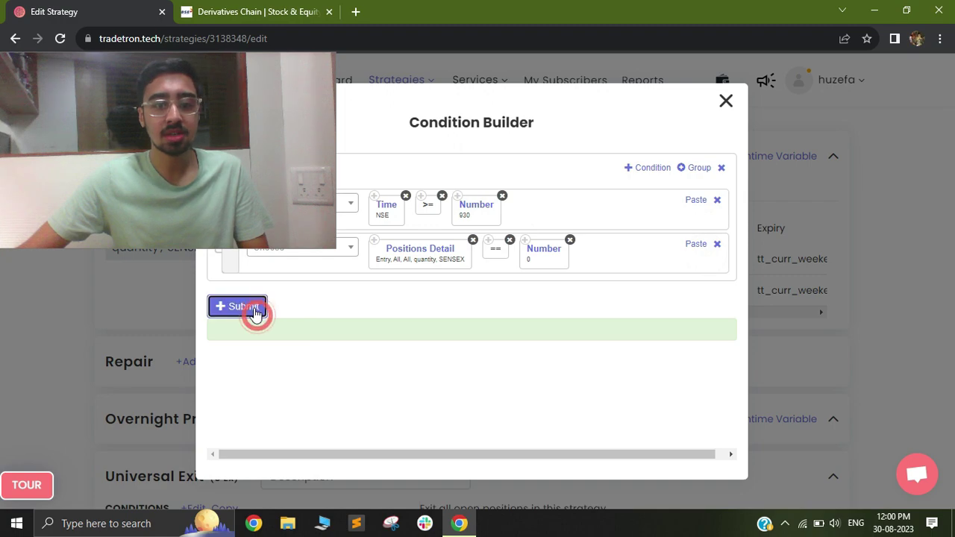
left_click(726, 101)
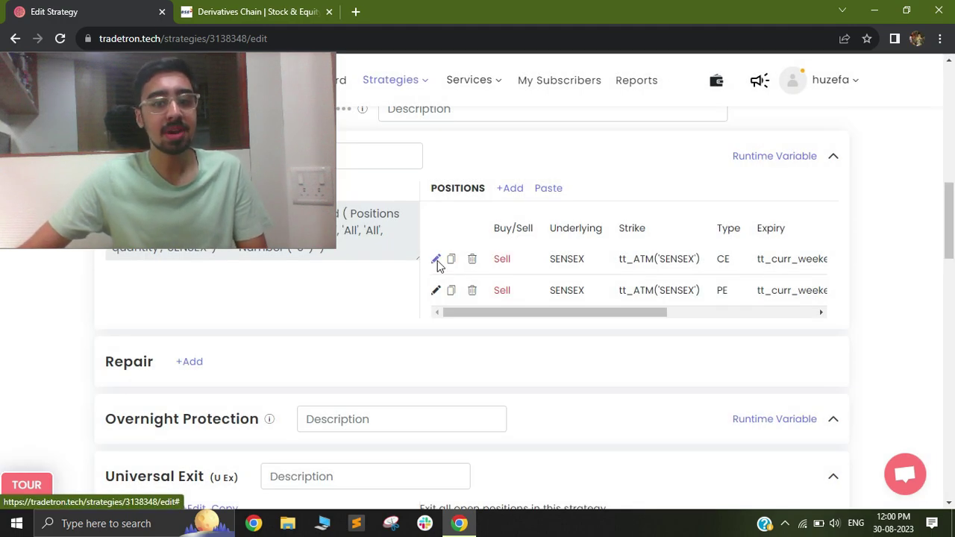
left_click(436, 259)
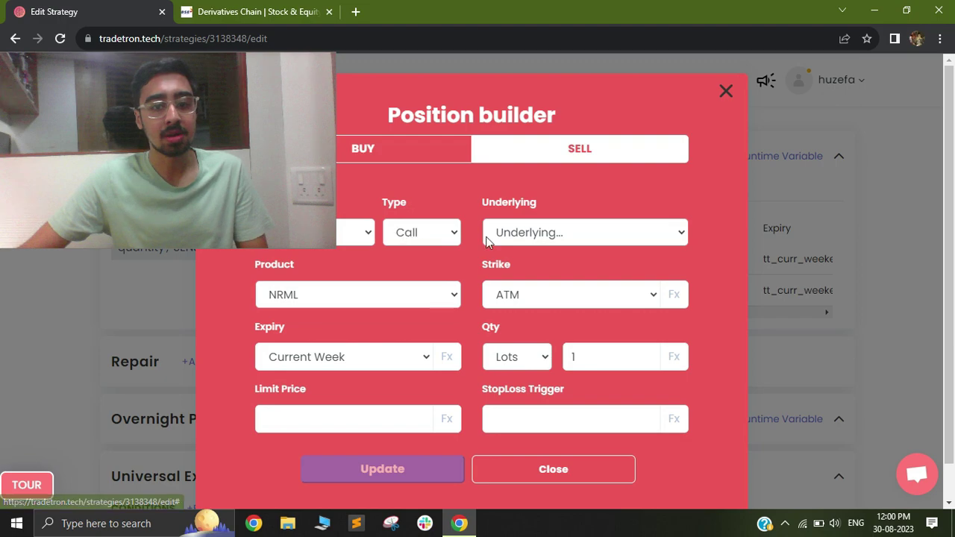
left_click(357, 236)
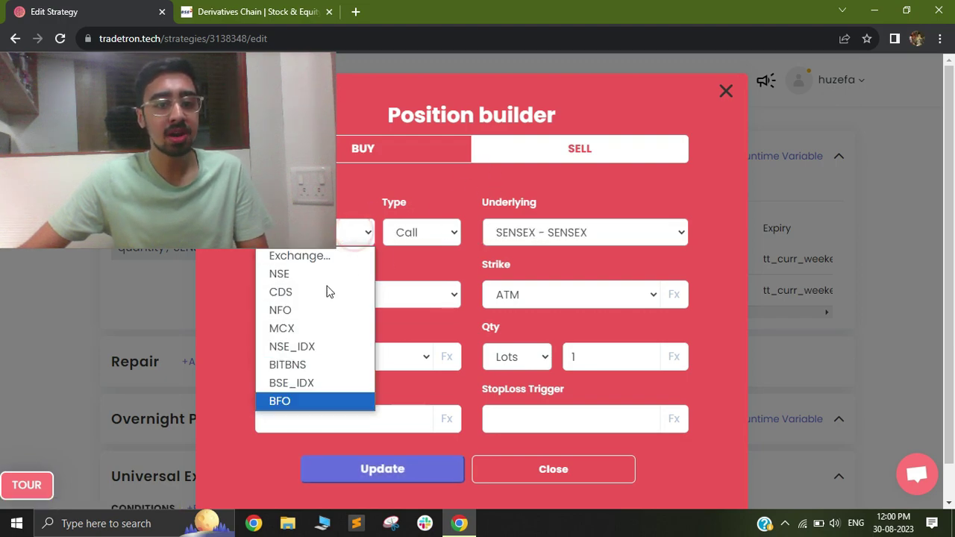
left_click(306, 401)
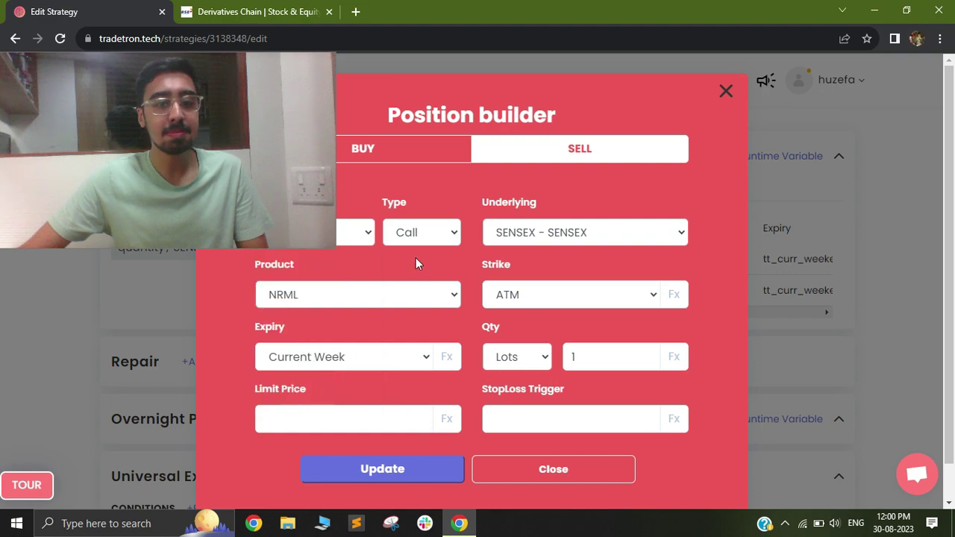
left_click(429, 236)
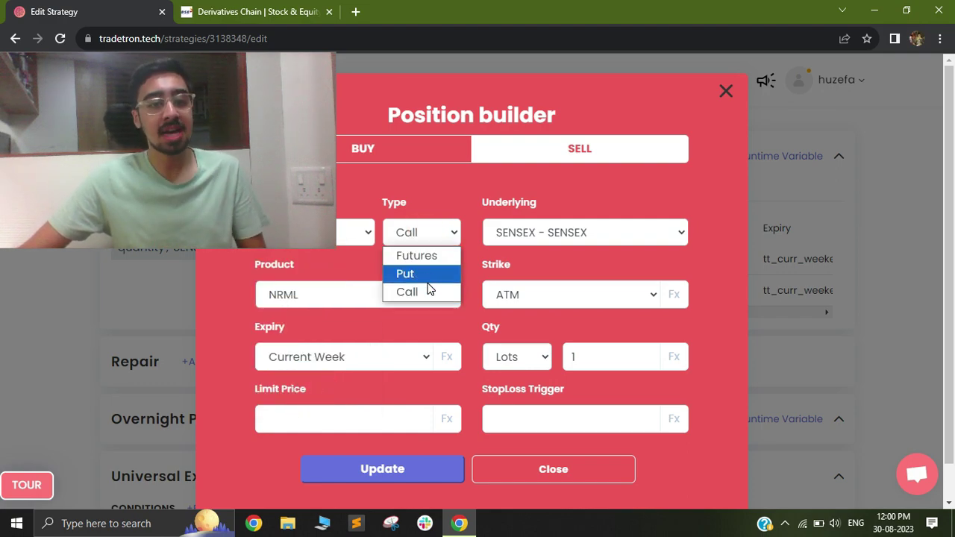
left_click(431, 241)
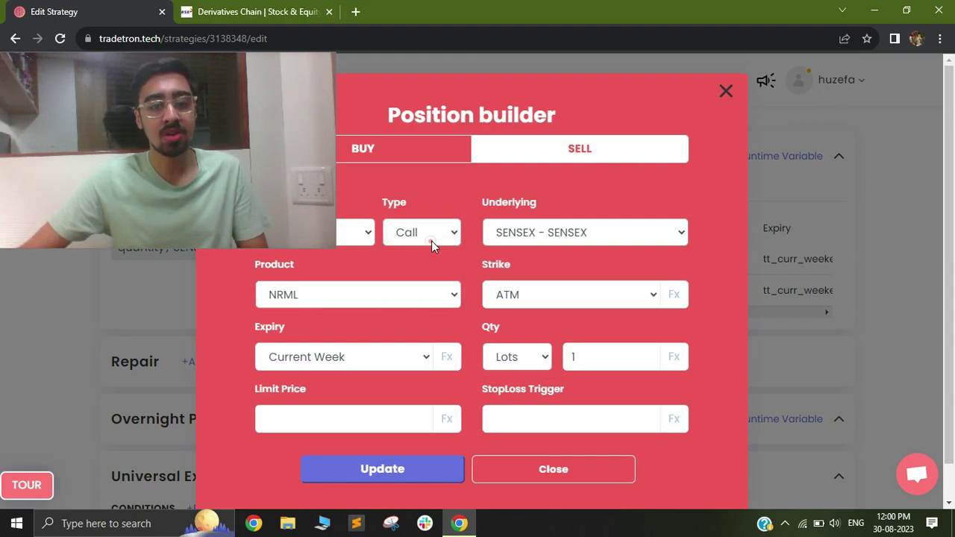
left_click(533, 226)
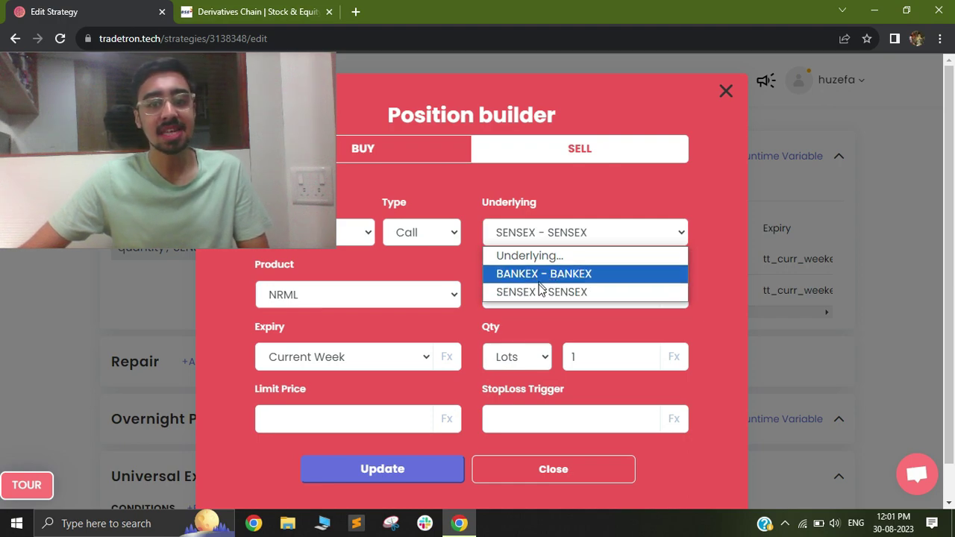
left_click(555, 237)
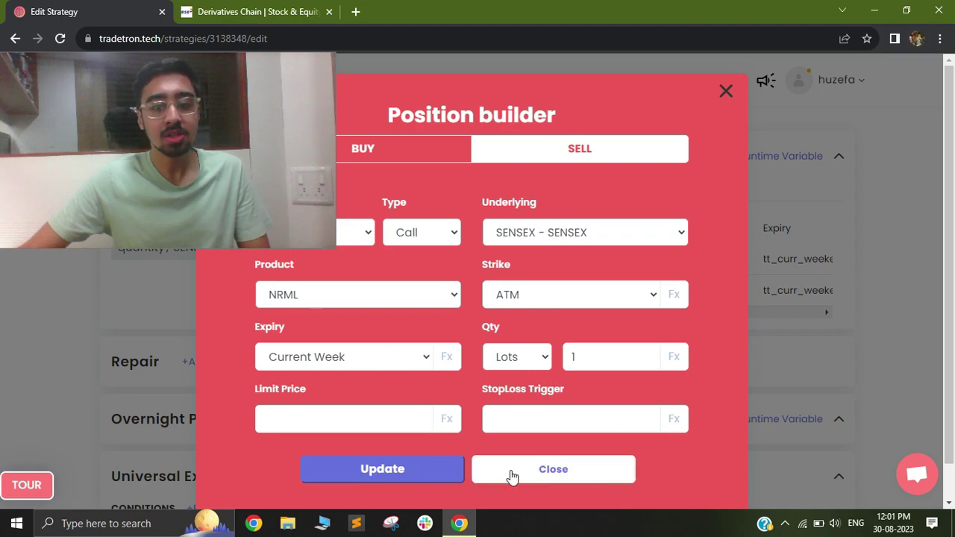
- Close the position editor unchanged and save the strategy with Update
left_click(537, 468)
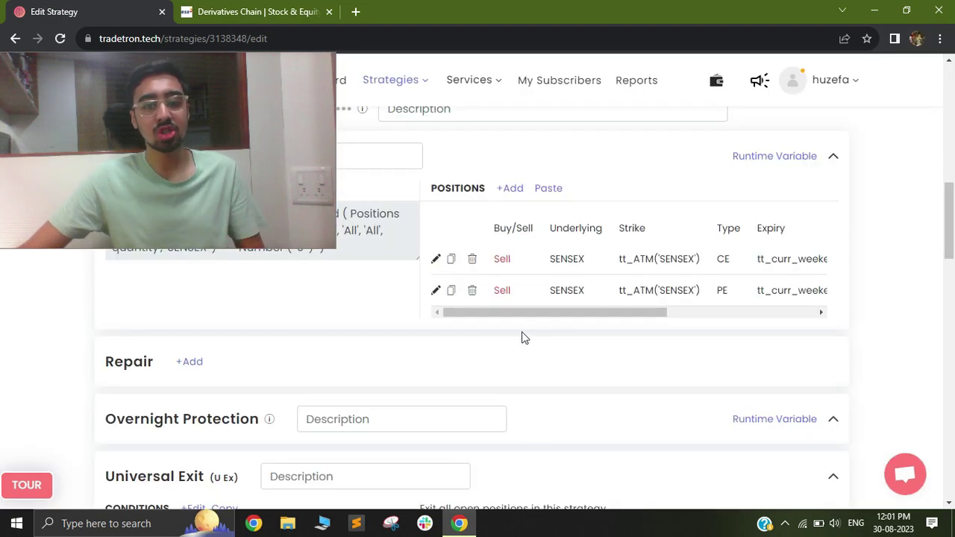
scroll(524, 309, "down", 5)
scroll(541, 352, "down", 5)
scroll(501, 435, "down", 5)
scroll(501, 435, "down", 5)
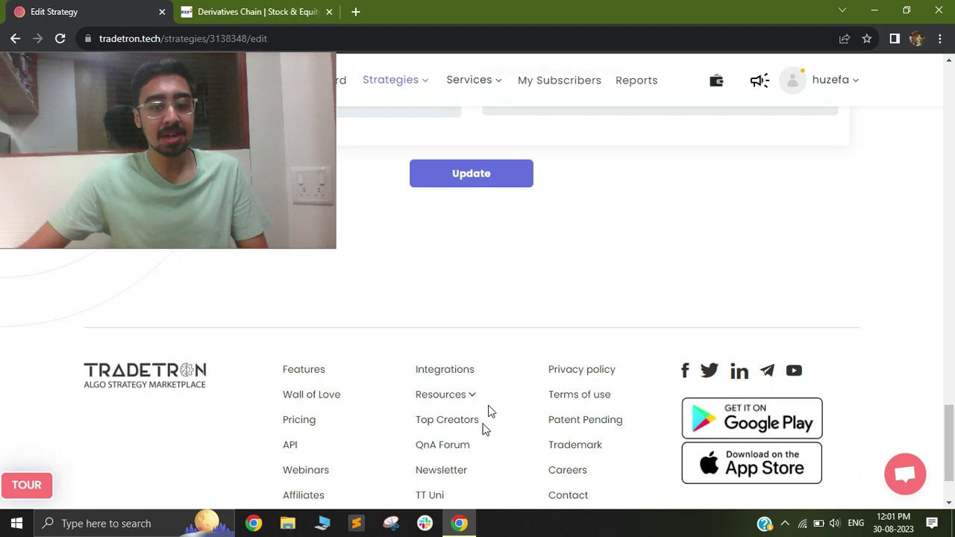
scroll(488, 412, "up", 1)
scroll(469, 311, "up", 2)
scroll(456, 294, "up", 5)
scroll(271, 348, "up", 1)
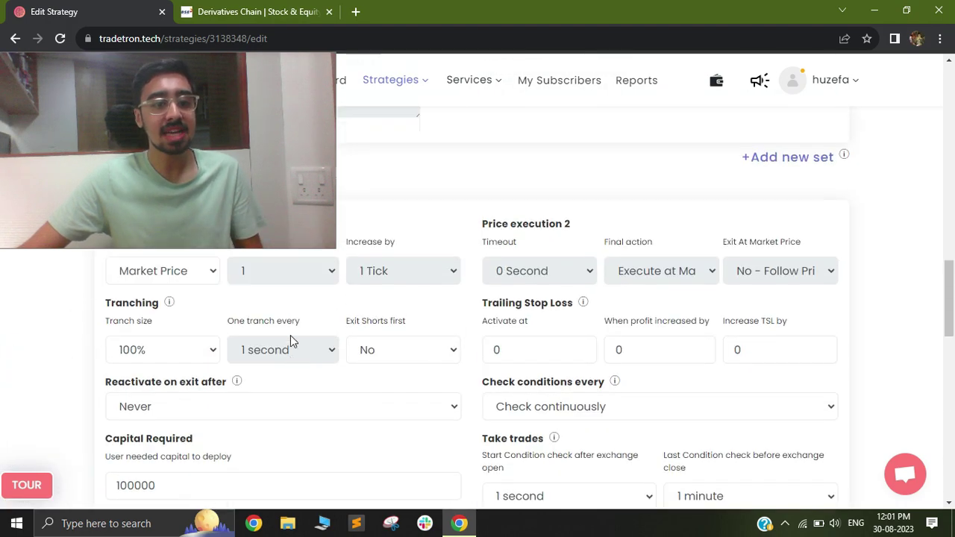
scroll(273, 326, "up", 3)
scroll(276, 332, "up", 2)
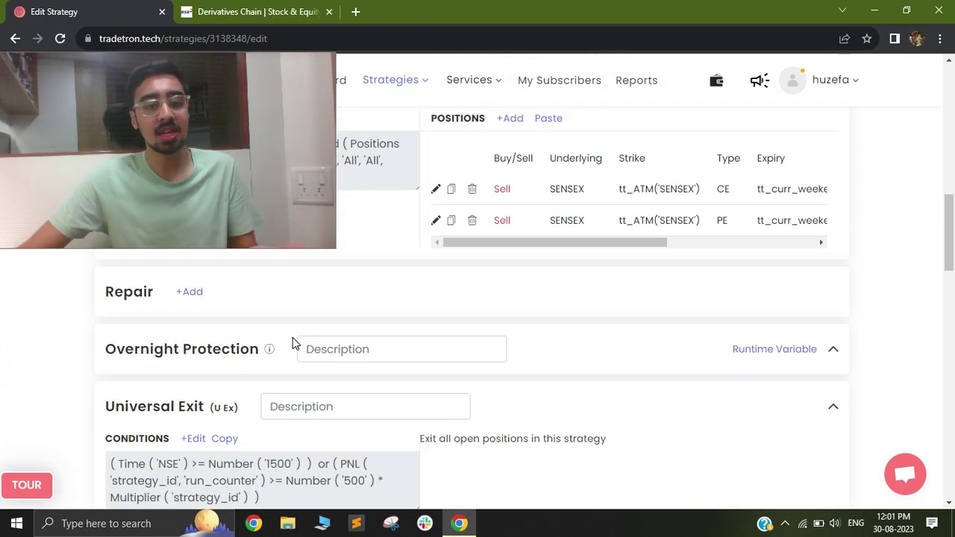
scroll(313, 403, "down", 1)
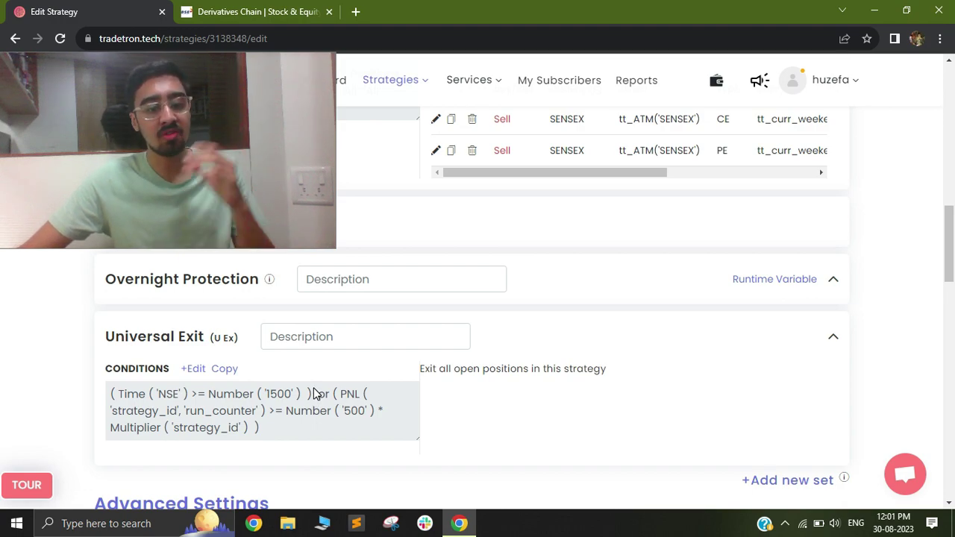
scroll(530, 336, "down", 4)
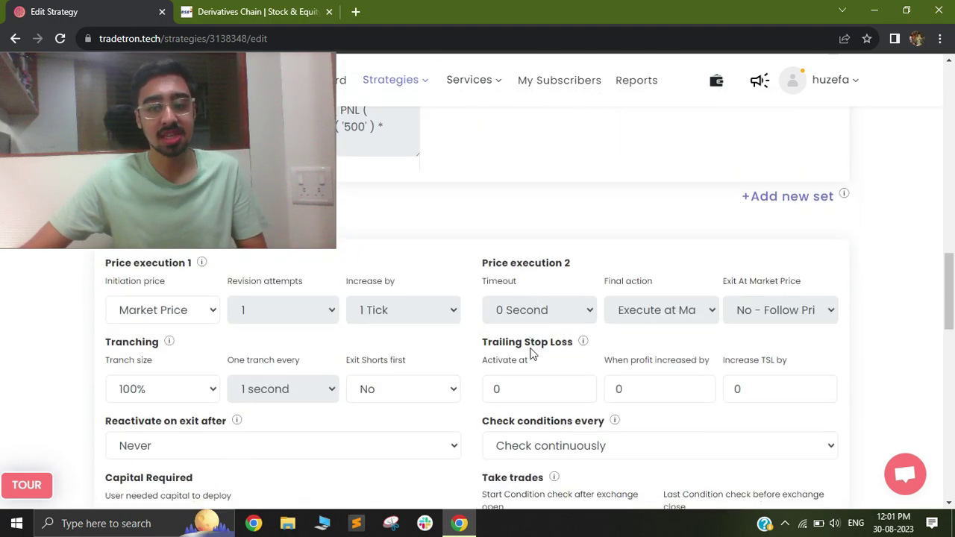
scroll(522, 403, "down", 5)
scroll(499, 451, "down", 4)
left_click(474, 460)
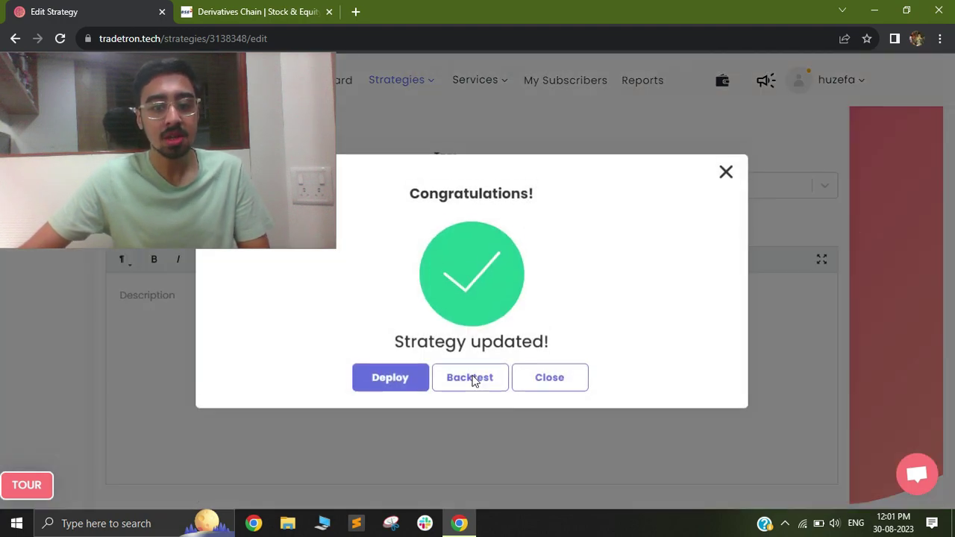
- Deploy the strategy with Live Auto execution and IIFL as the BFO broker
left_click(393, 387)
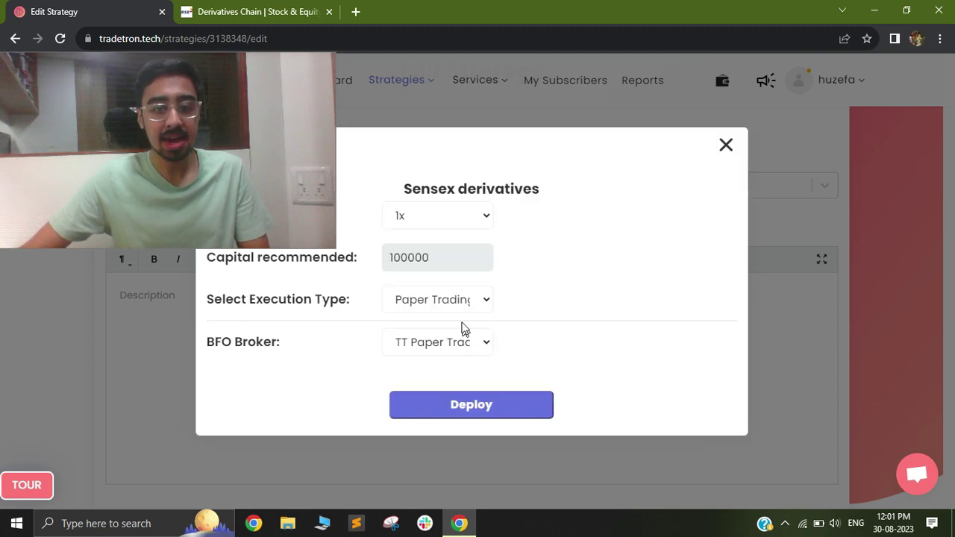
left_click(454, 298)
left_click(440, 378)
left_click(441, 345)
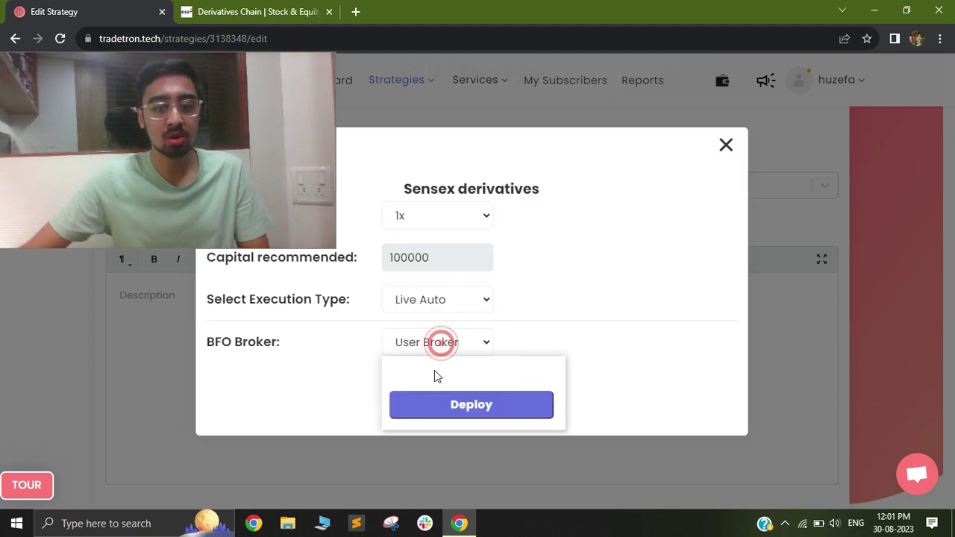
left_click(436, 421)
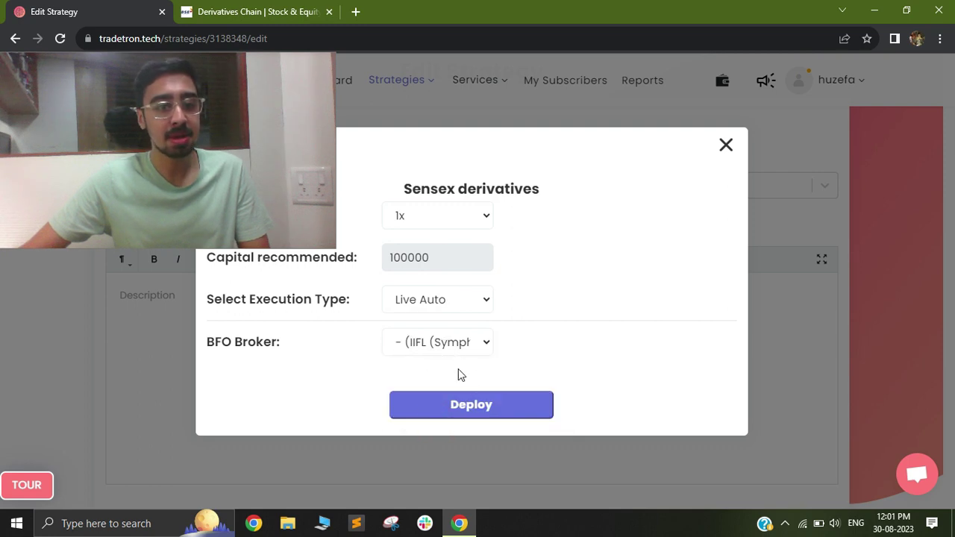
left_click(483, 409)
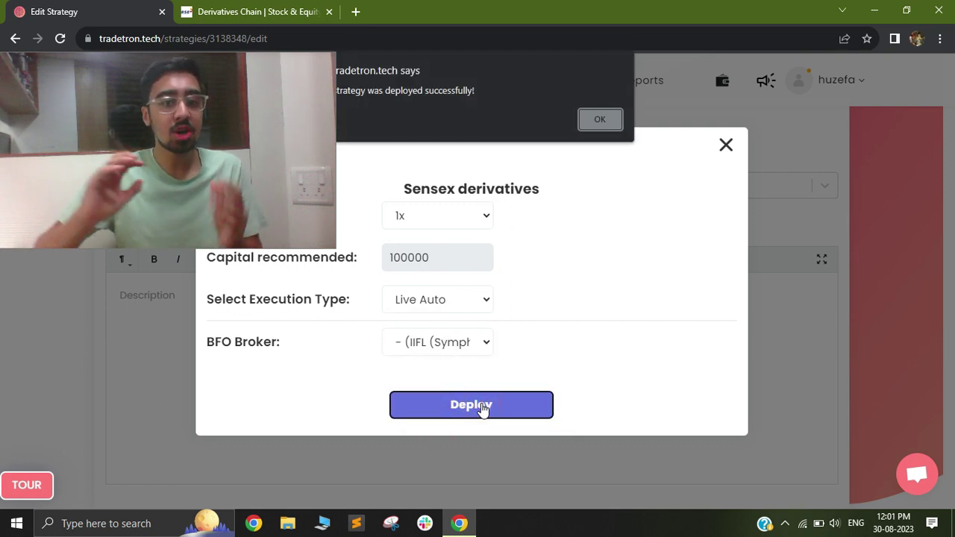
left_click(601, 118)
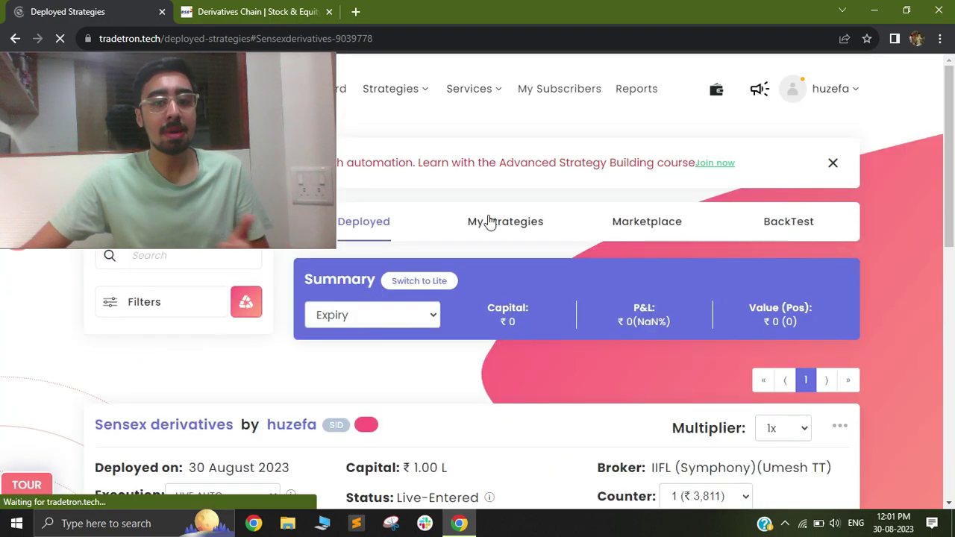
- View the entry details of the CE 65400 position, filled at ₹173.25
scroll(362, 341, "down", 3)
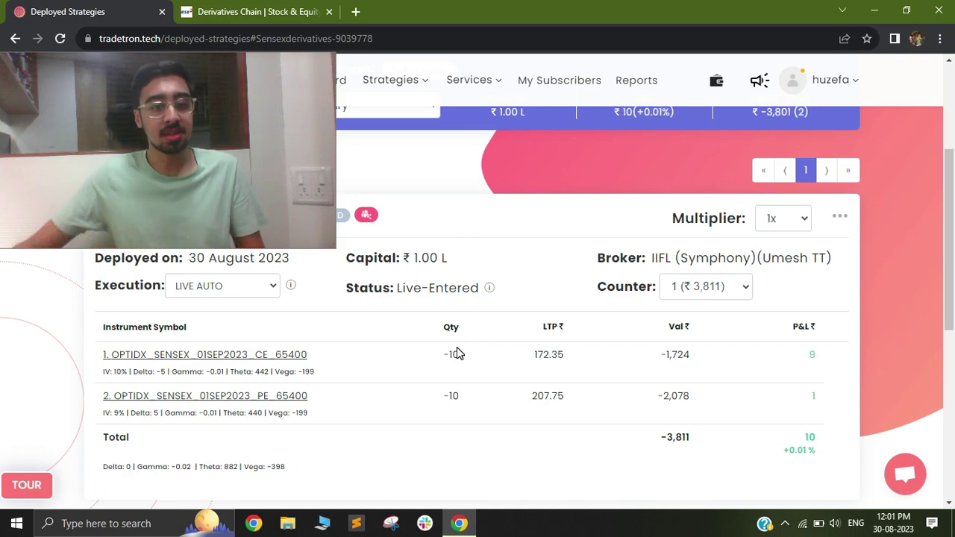
left_click(285, 356)
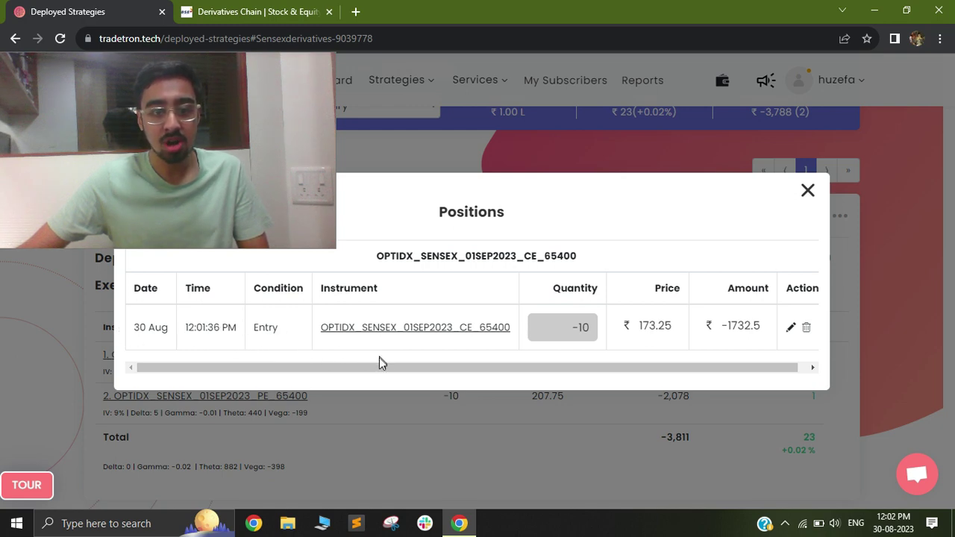
left_click_drag(381, 369, 390, 370)
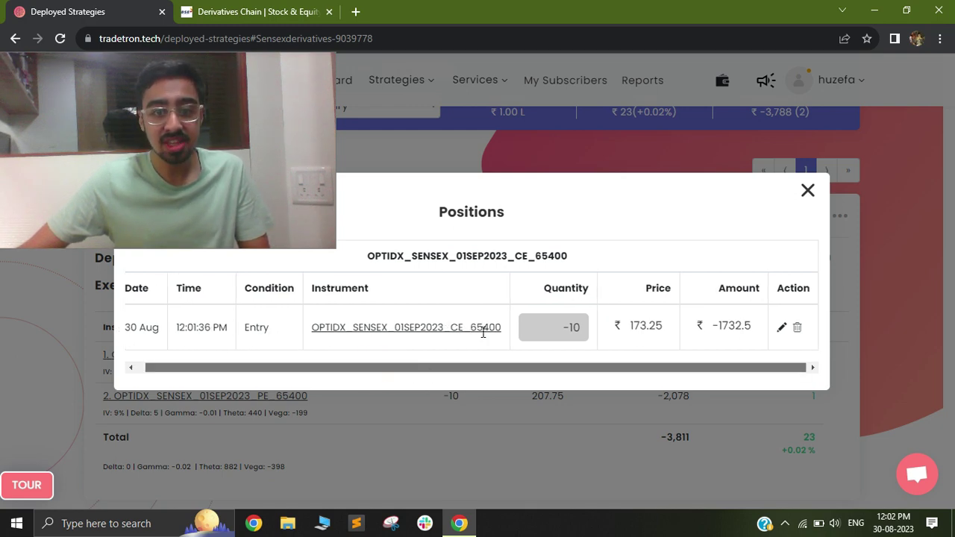
- Check the BSE option chain strikes around 65,400
left_click(272, 11)
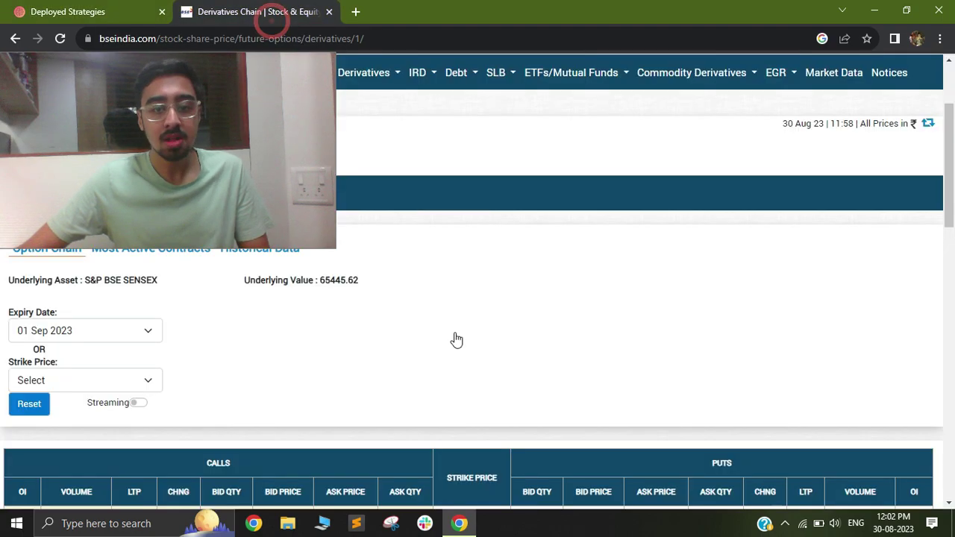
scroll(375, 383, "down", 4)
scroll(376, 383, "down", 3)
scroll(479, 379, "down", 2)
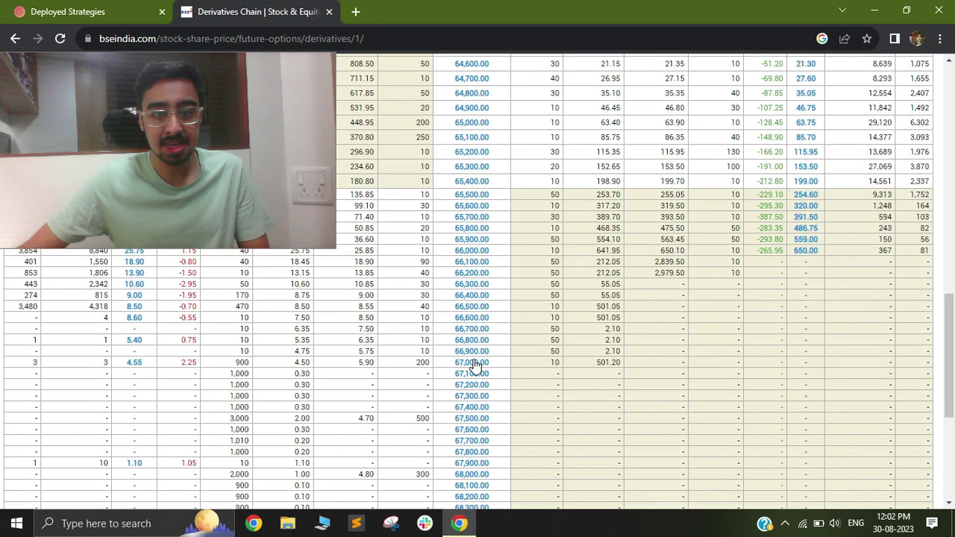
scroll(470, 369, "up", 2)
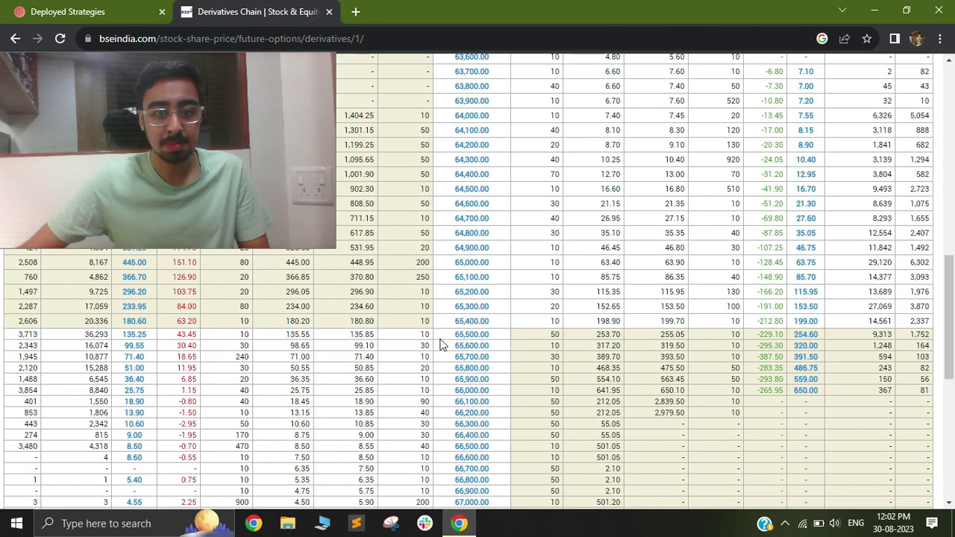
- Return to Deployed Strategies and close the Positions dialog showing both short 65400 legs
left_click(89, 11)
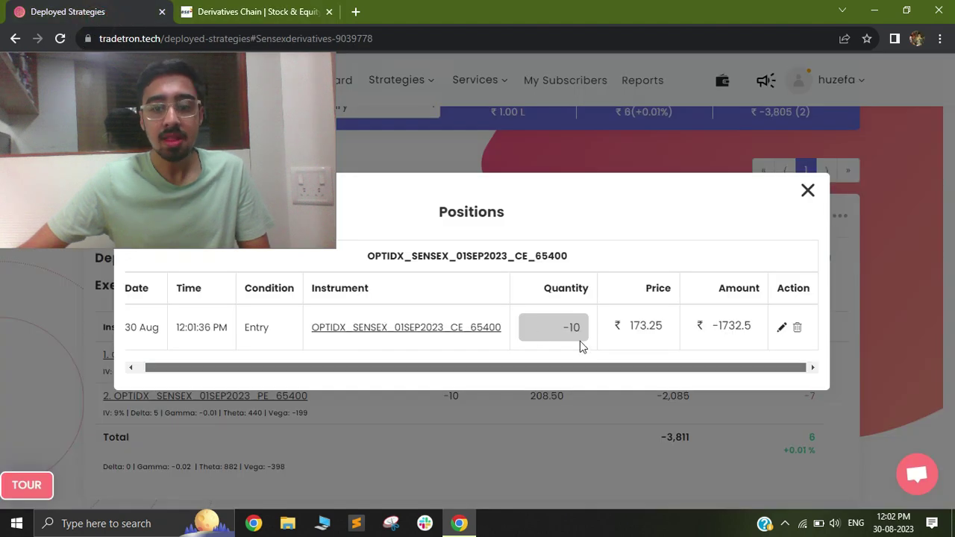
left_click(807, 193)
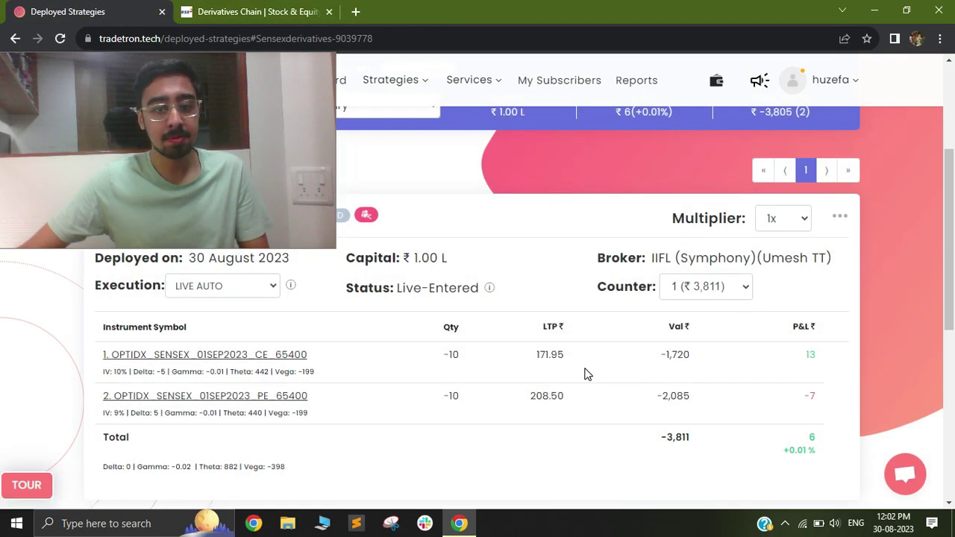